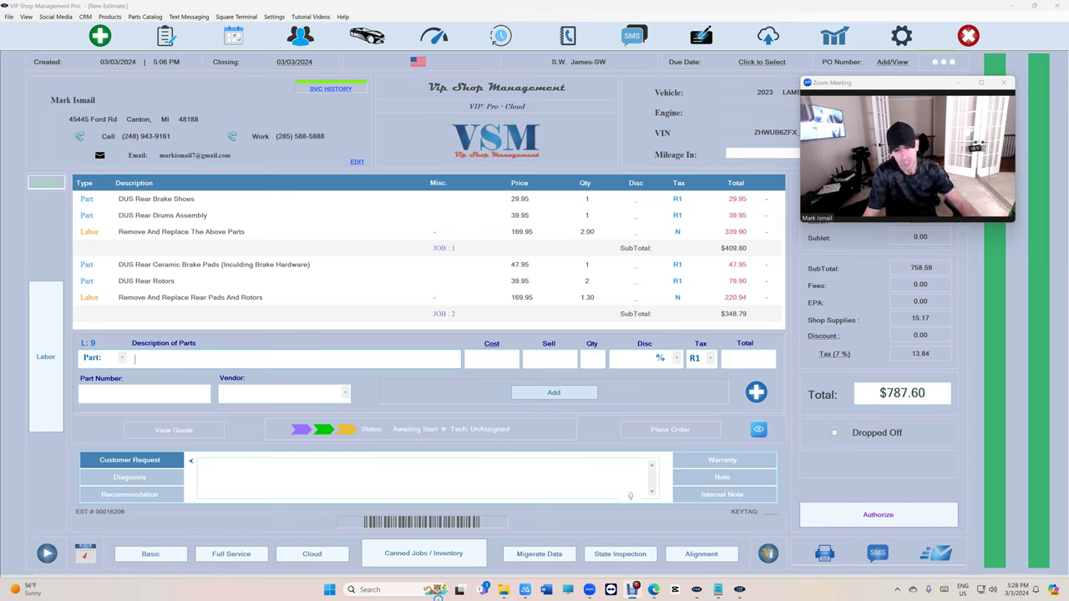
- Open File Explorer from Windows search and go to the personal OneDrive folder
key(super+s)
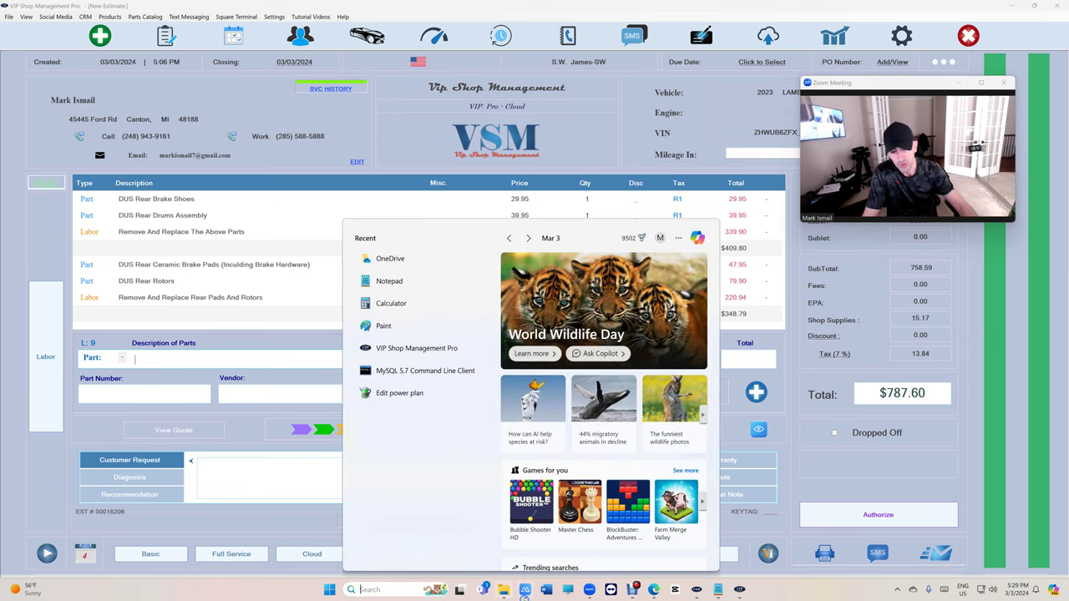
click(502, 590)
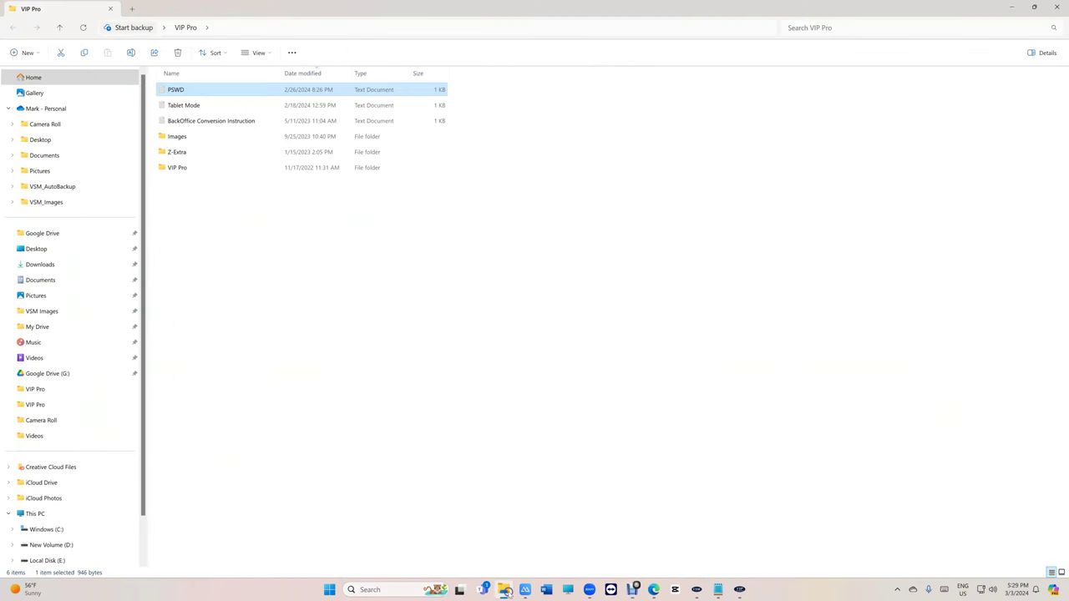
click(32, 110)
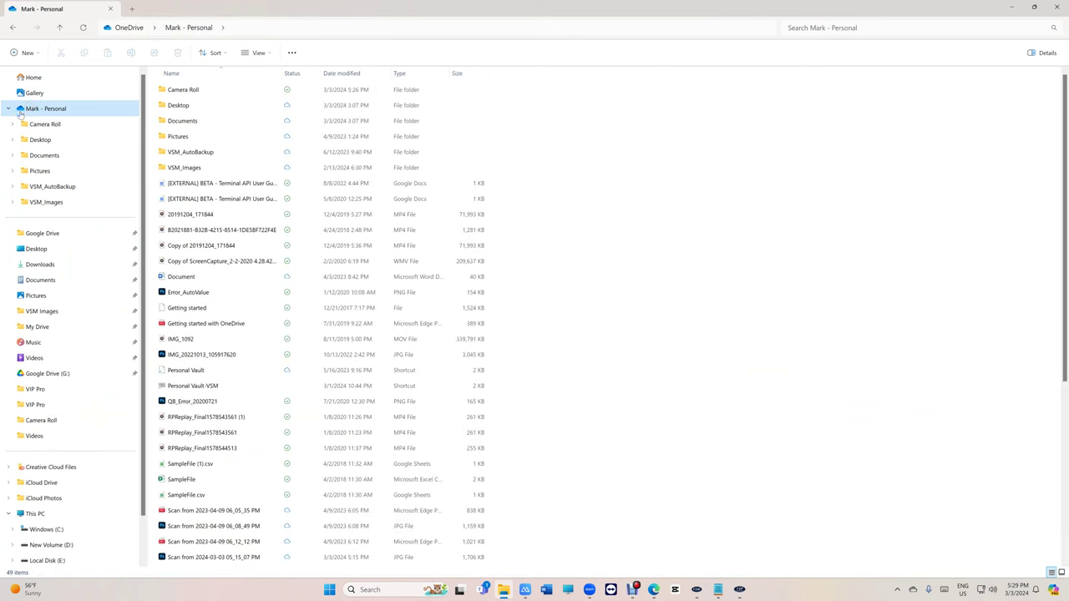
- Check the OneDrive folder's context menu and leave Explorer as a small window over the estimate
drag(479, 9, 506, 247)
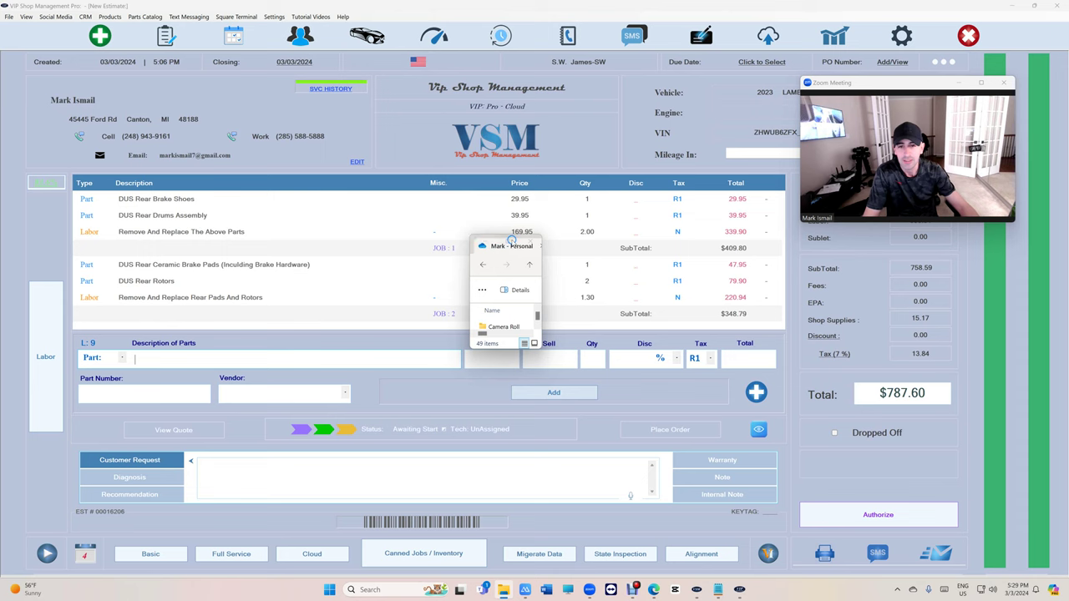
double_click(511, 240)
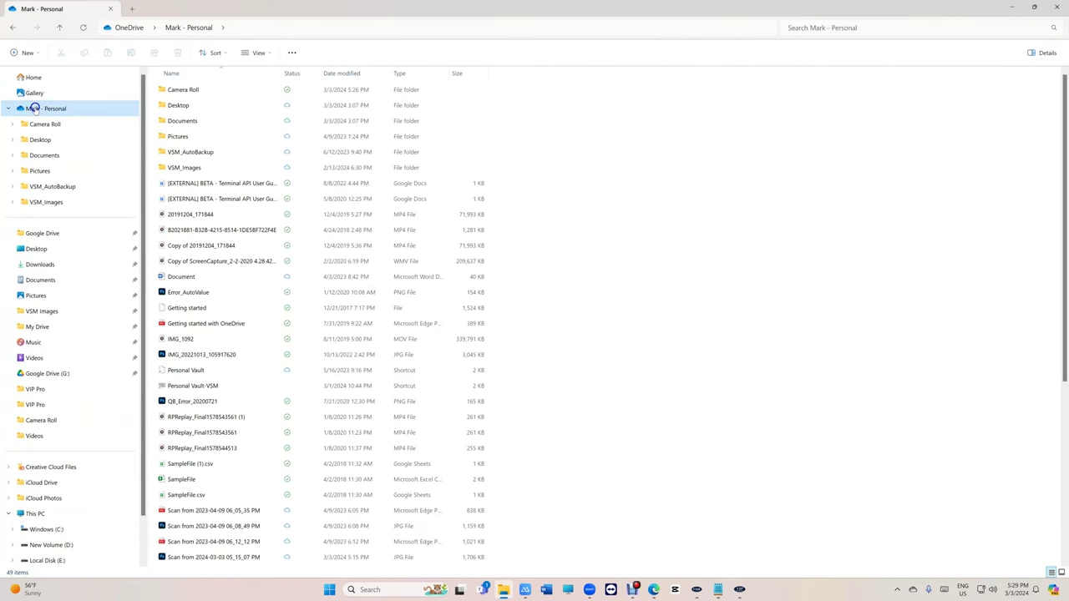
right_click(35, 108)
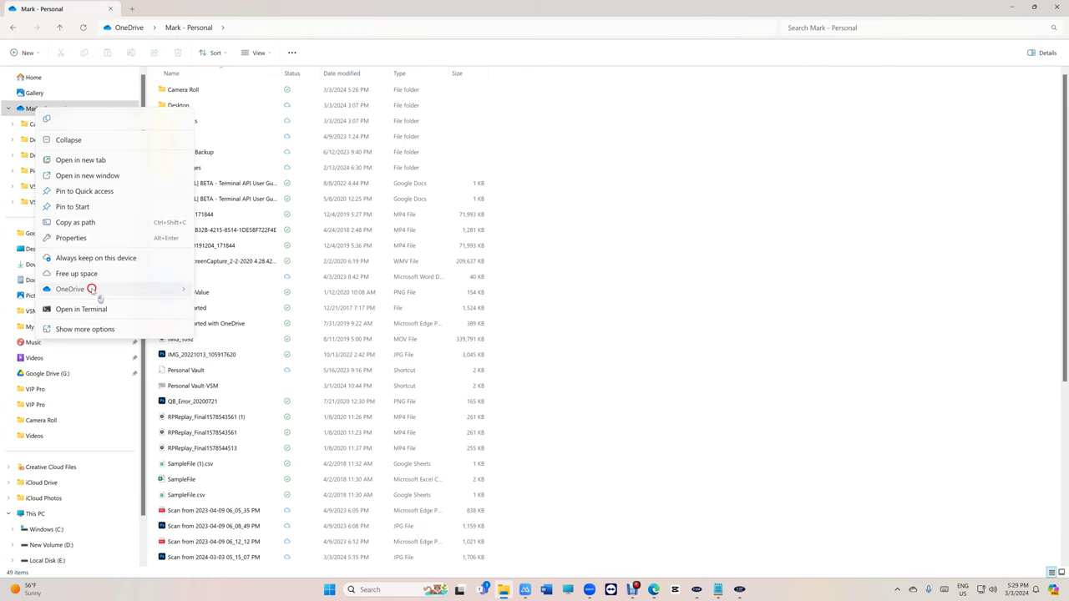
mouse_move(92, 290)
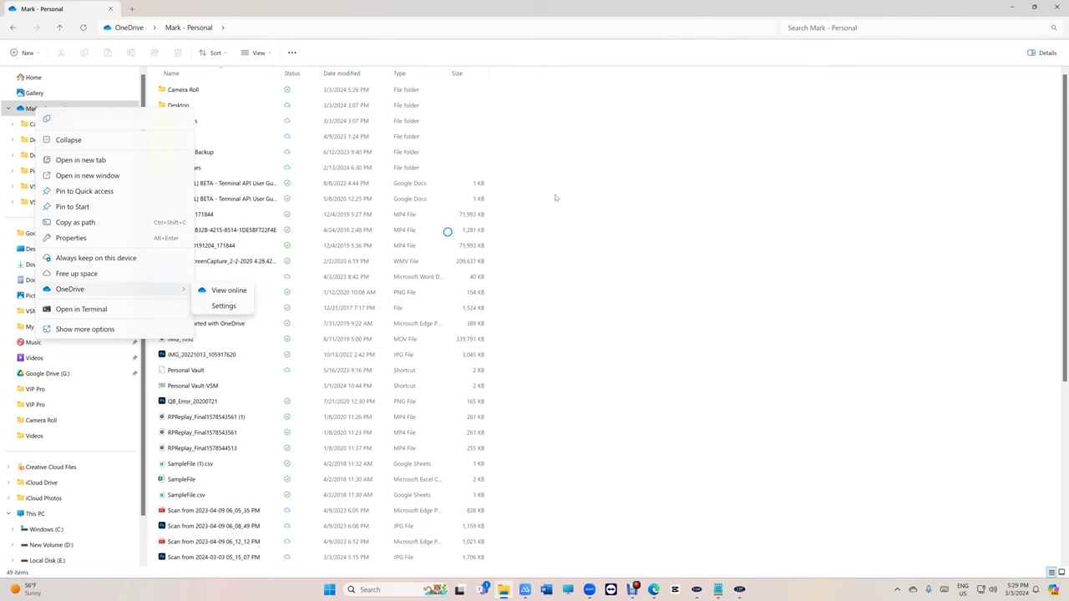
key(super+Down)
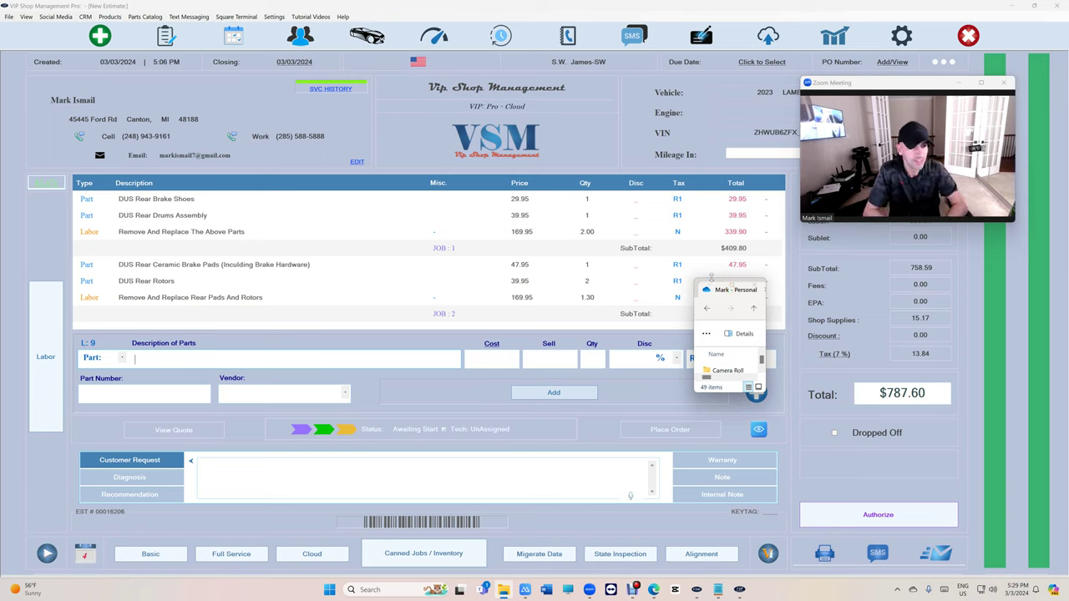
- Close the small Explorer window and launch the iPhone Mirroring app from the taskbar
click(759, 284)
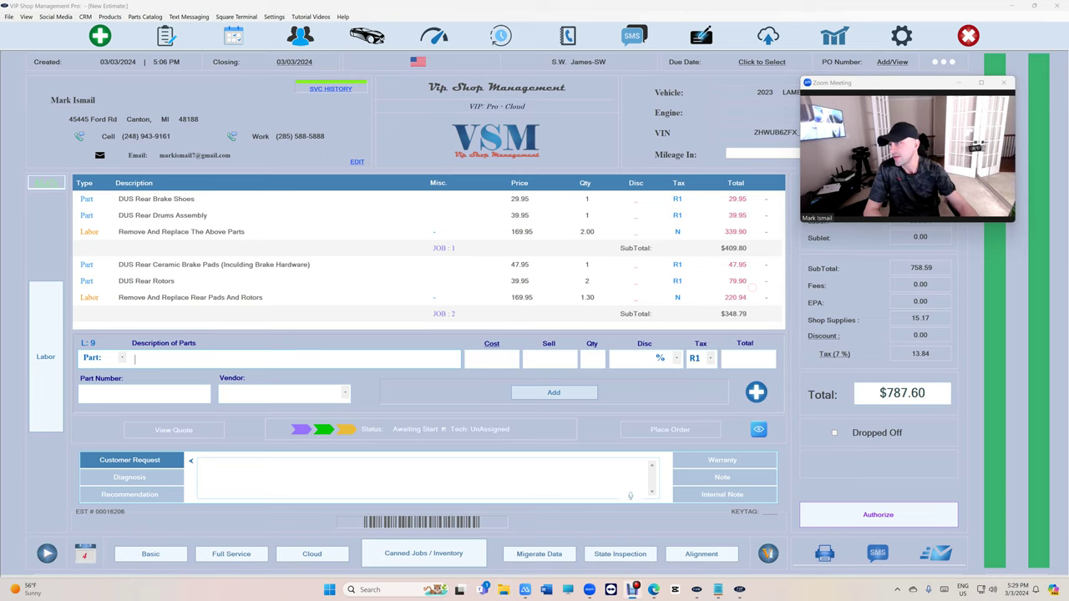
click(525, 589)
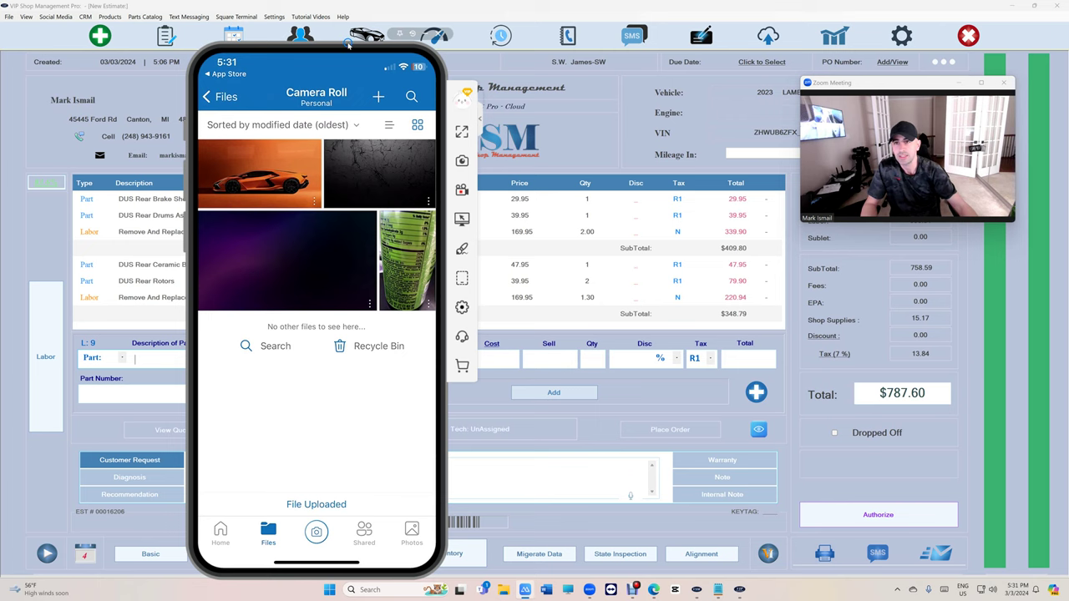
- Add the 2024-03-03 Camera Roll scan to an empty image slot on the estimate, then close the image windows
click(749, 429)
click(433, 510)
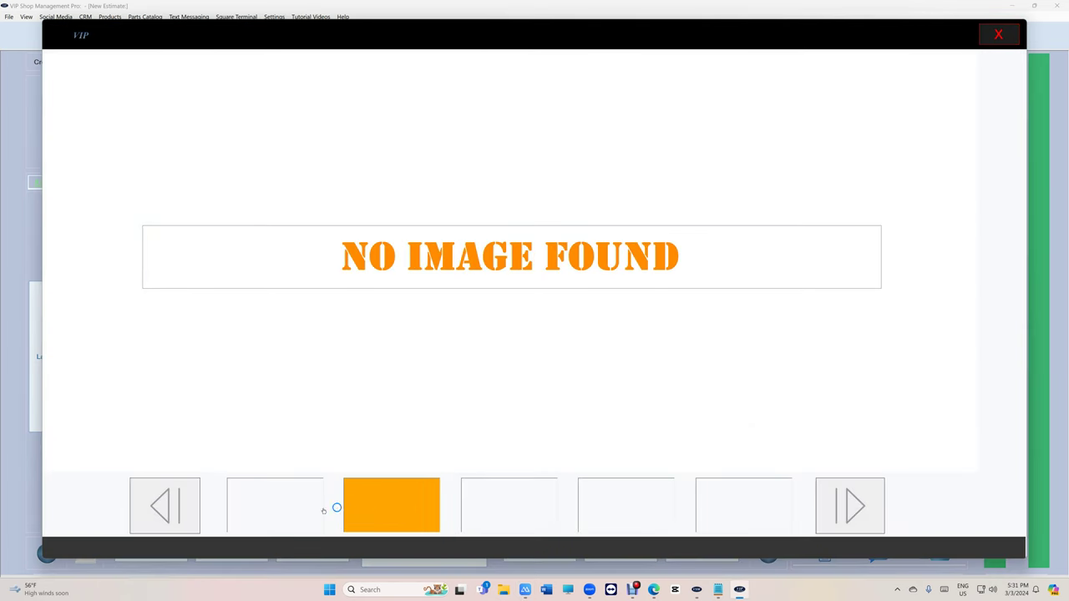
click(286, 503)
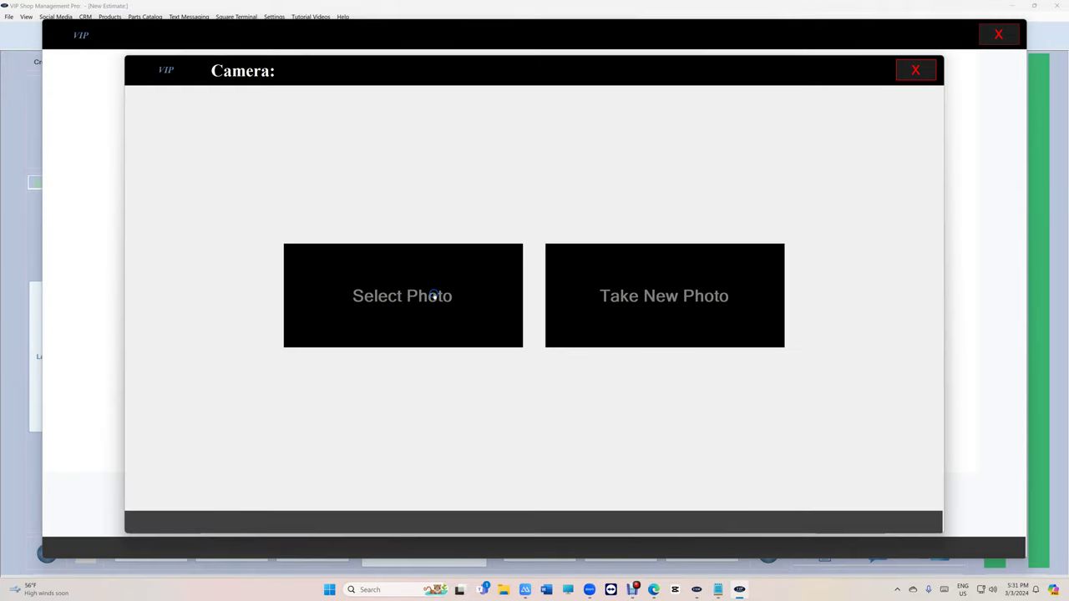
click(433, 297)
click(466, 142)
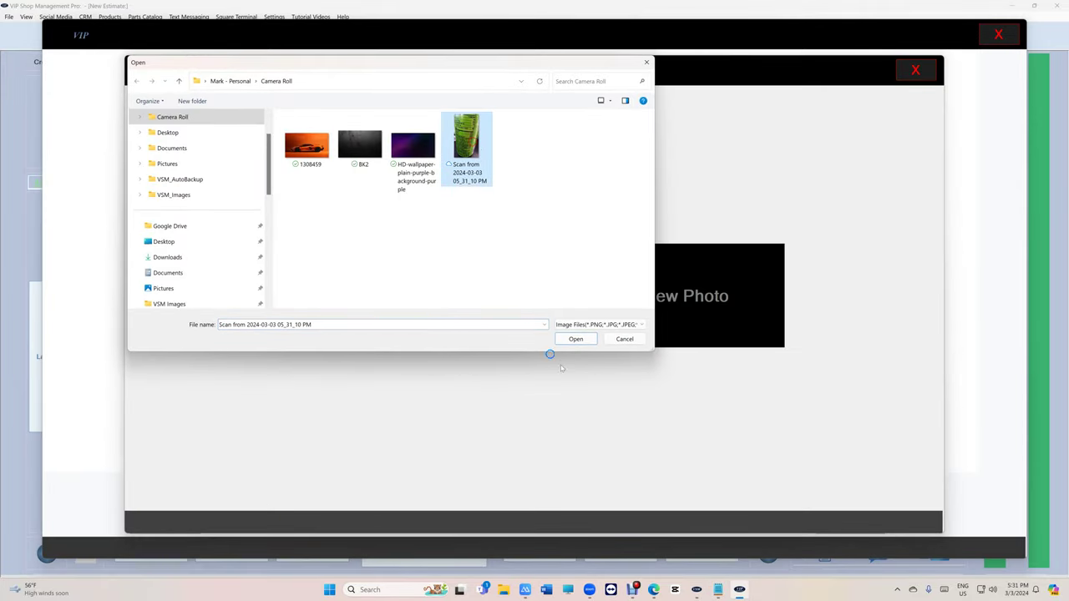
click(575, 339)
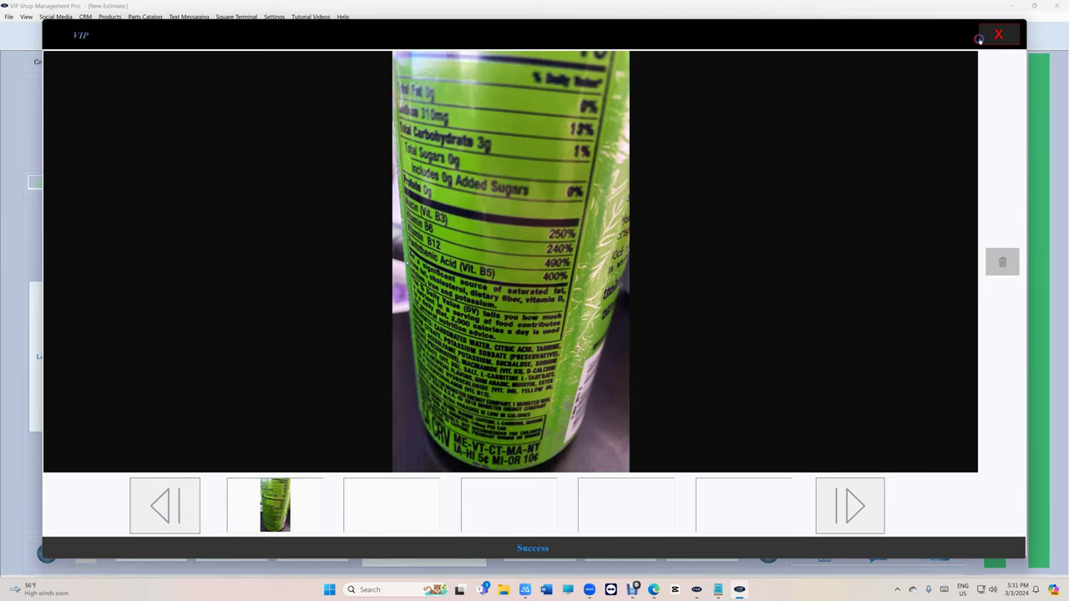
click(980, 39)
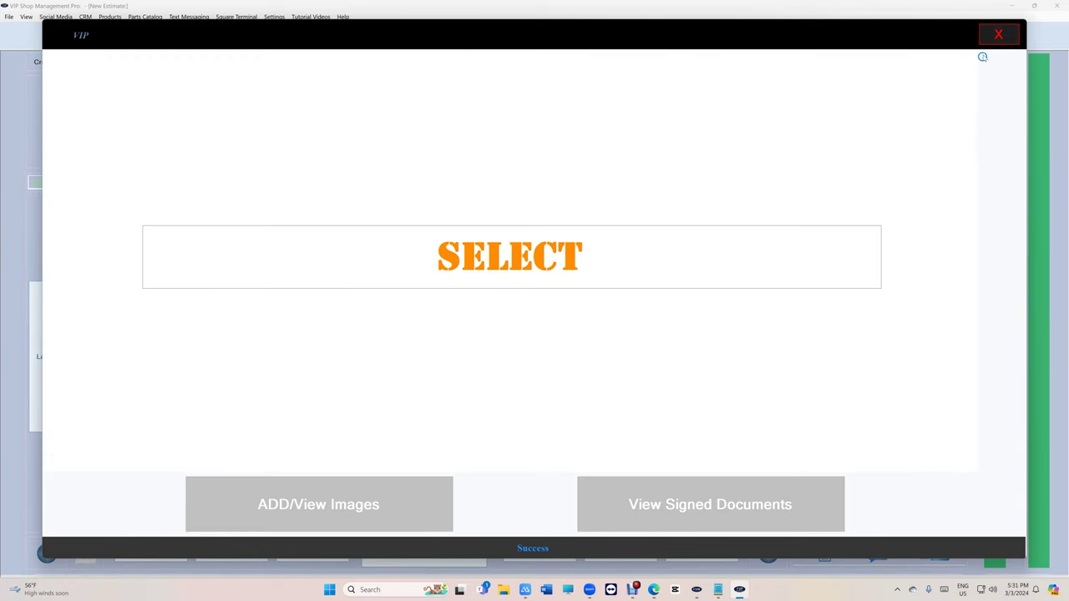
click(985, 42)
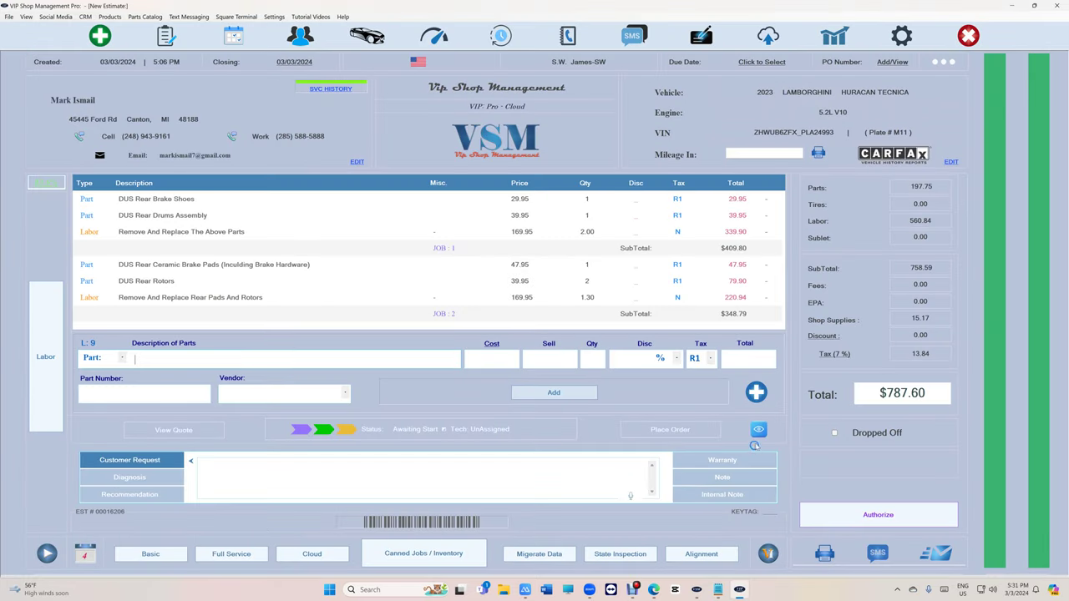
- Send the customer an SMS approval request with the estimate and the can photo attached
click(879, 554)
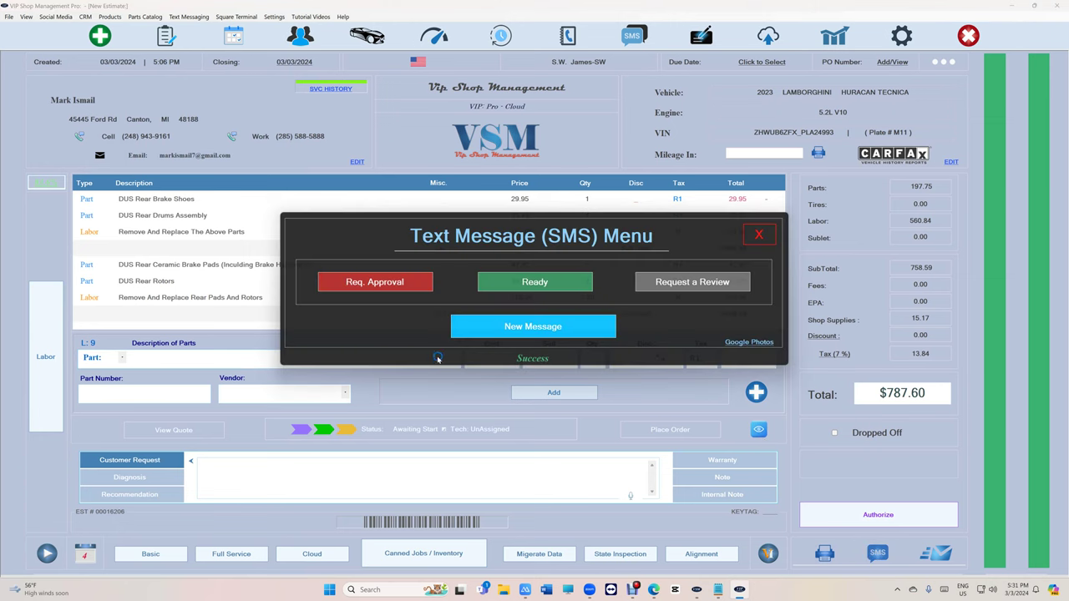
click(391, 283)
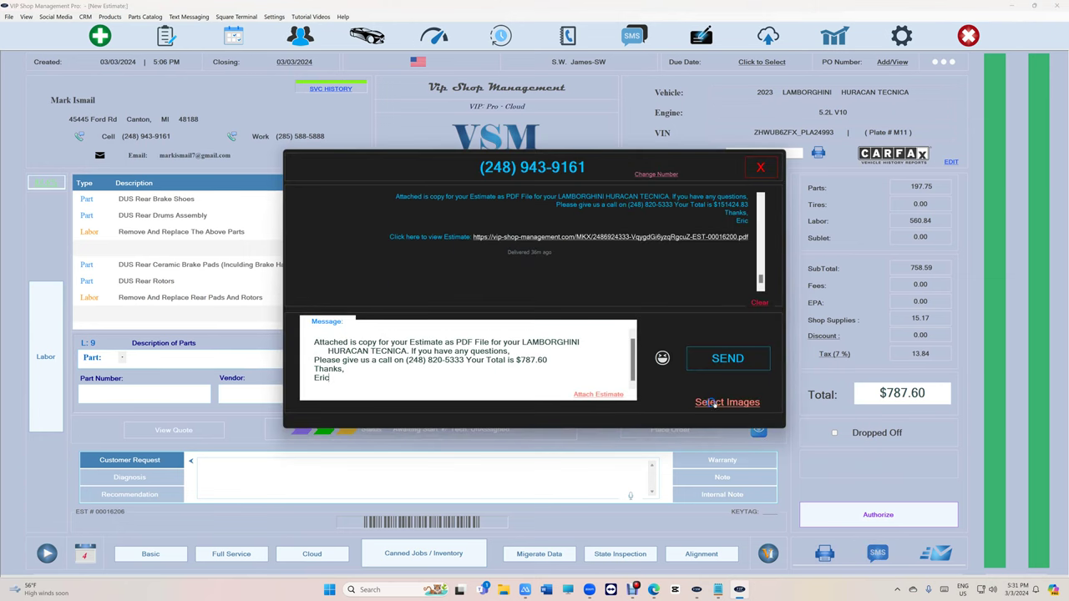
click(714, 402)
click(402, 240)
click(588, 394)
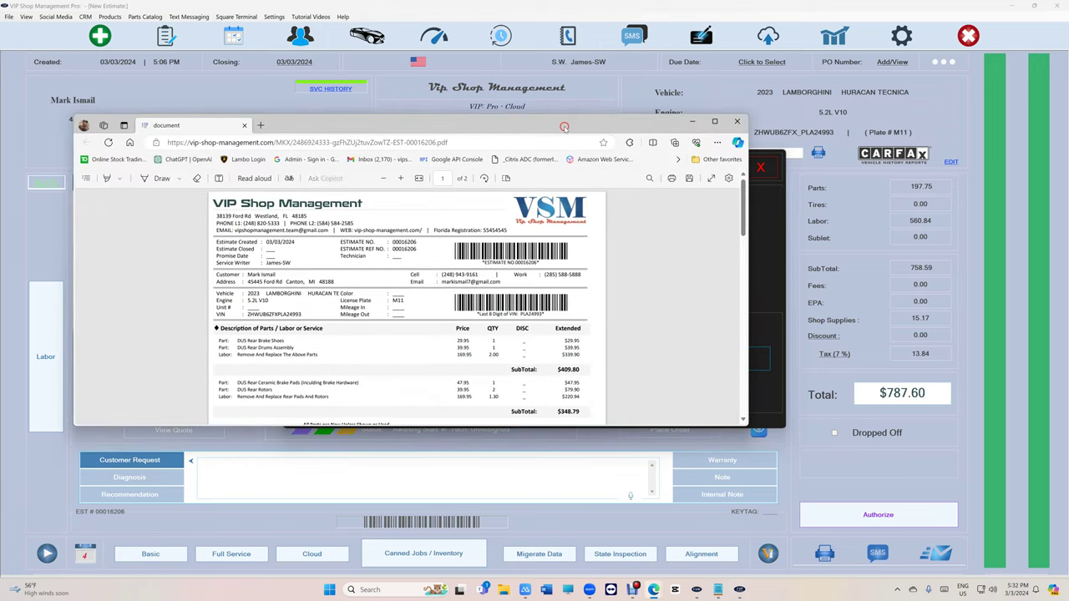
- Check the can photo on the second page of the estimate PDF in the browser, then close it
double_click(565, 127)
scroll(568, 159, down, 6)
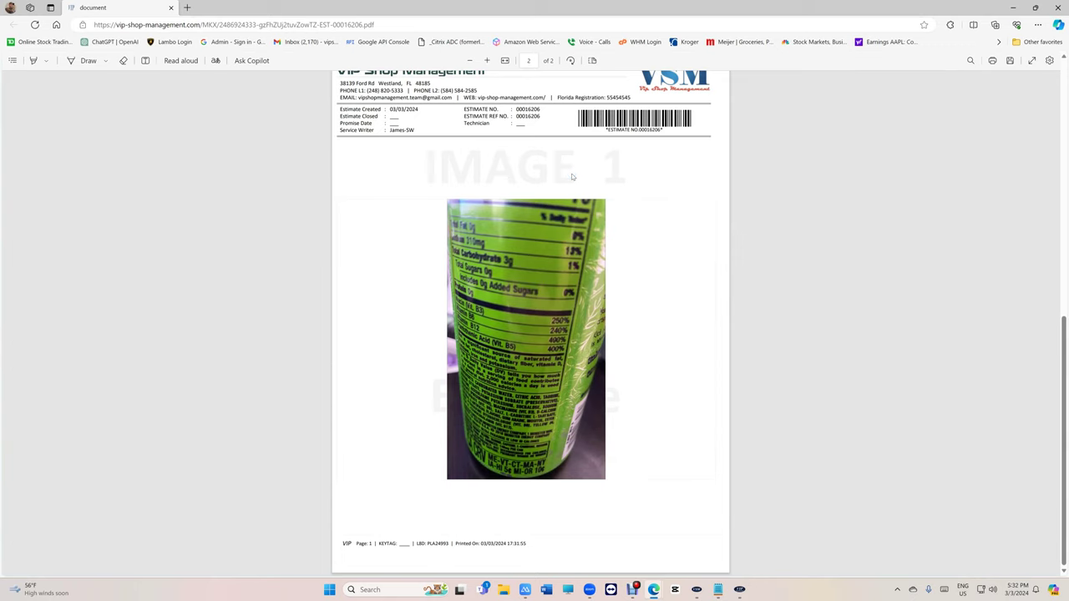
key(alt+F4)
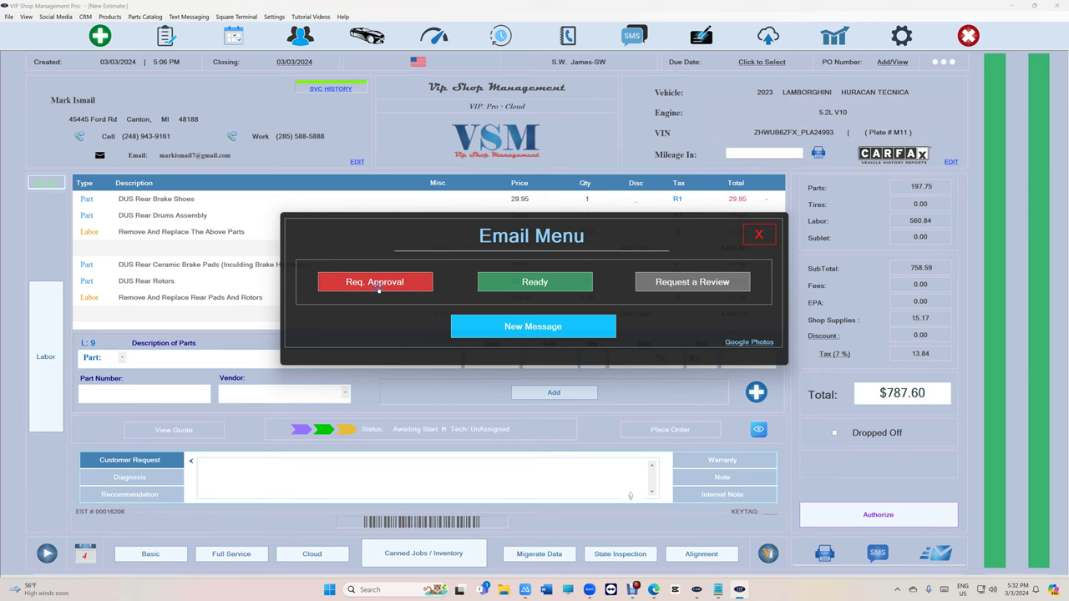
- Reattach the estimate PDF including the can photo to the approval email, then close the email window
click(380, 288)
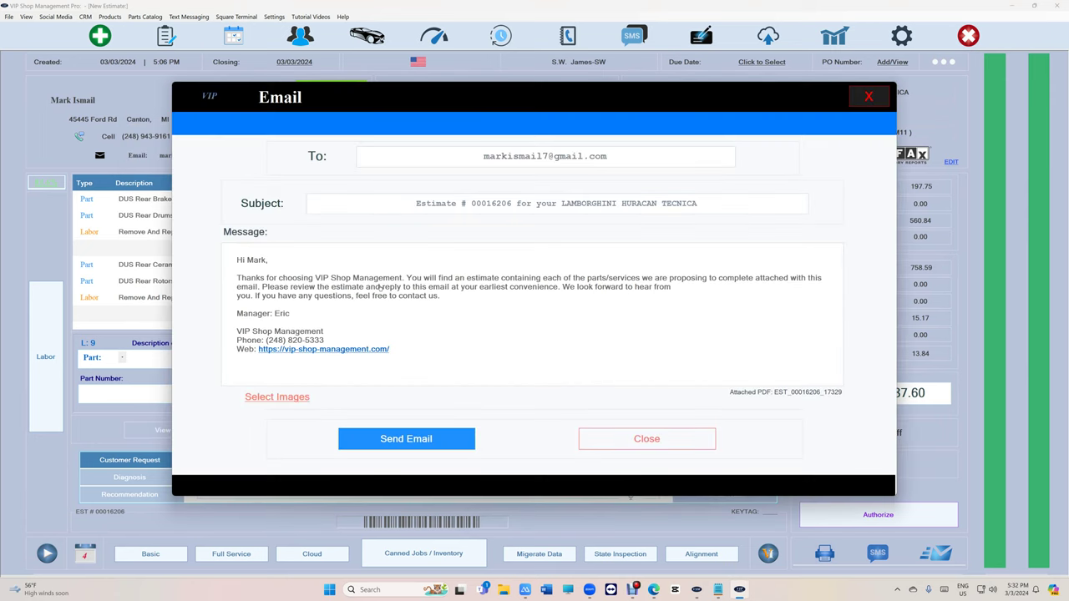
click(296, 397)
click(380, 310)
click(737, 391)
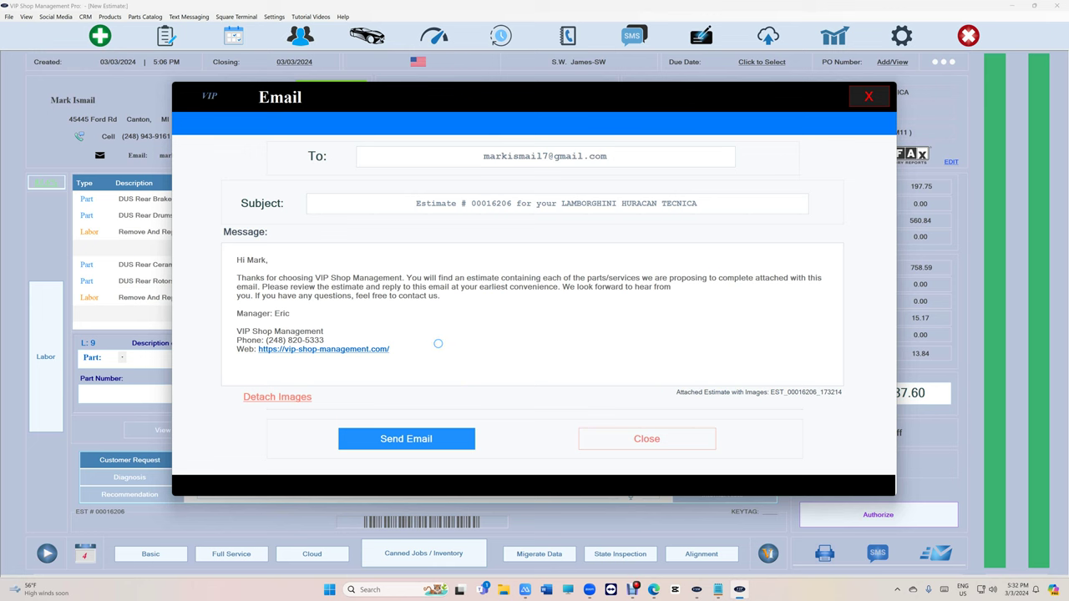
click(638, 435)
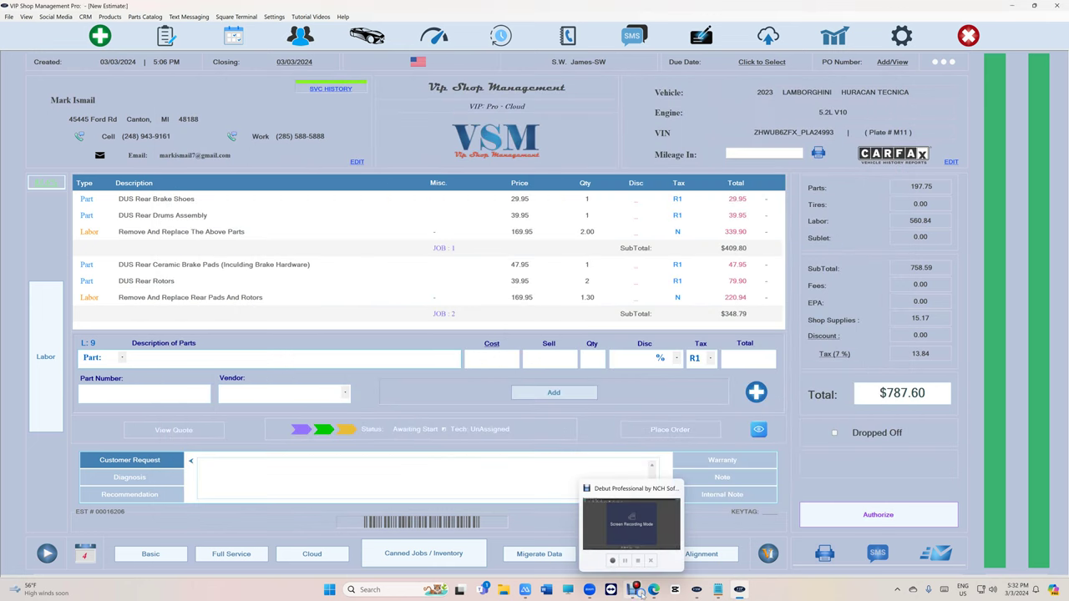
click(588, 589)
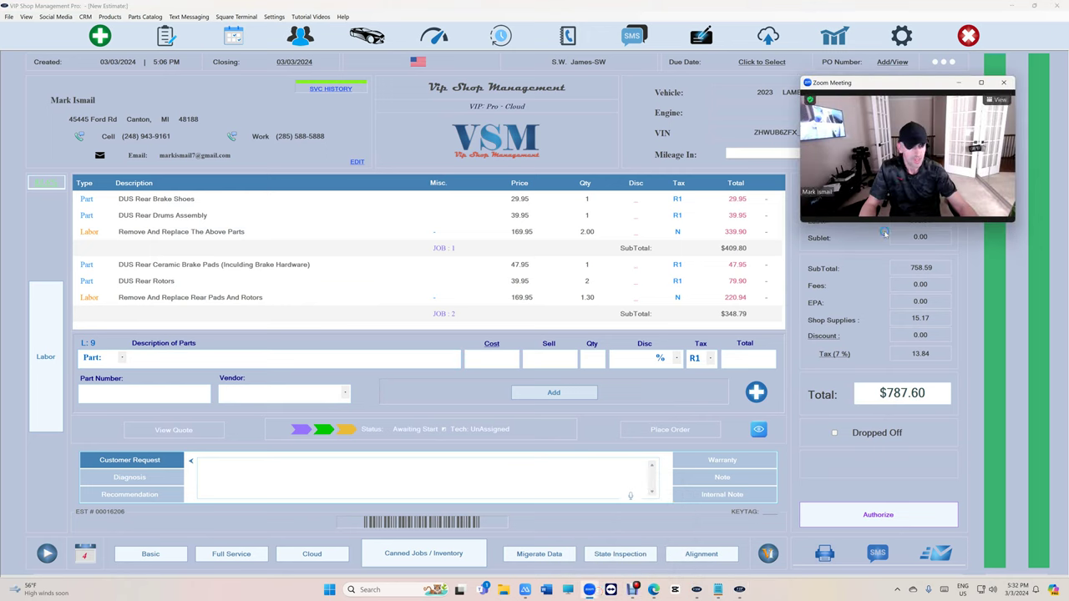